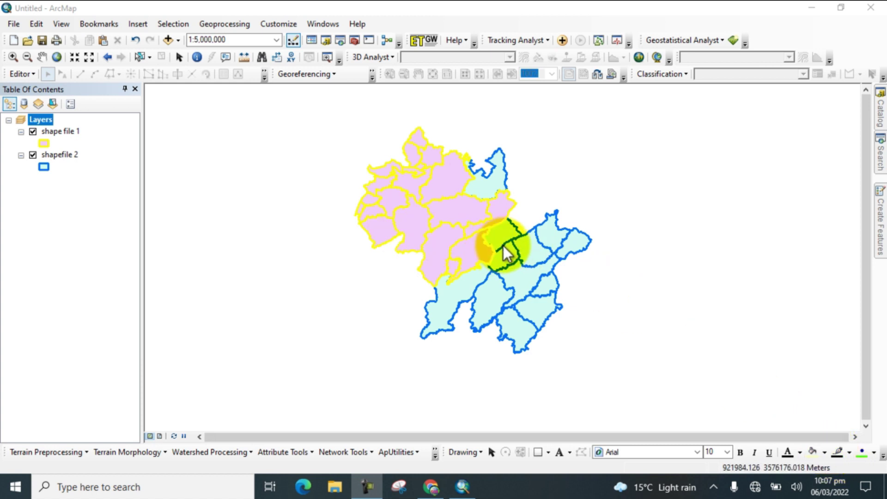
Step: Toggle shape file 1 off and on to see shapefile 2 underneath, leaving it visible
click(33, 132)
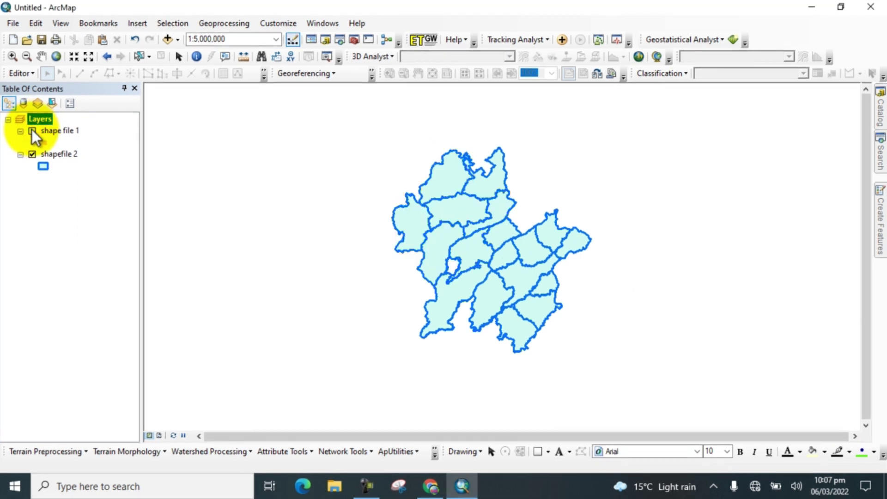
click(32, 131)
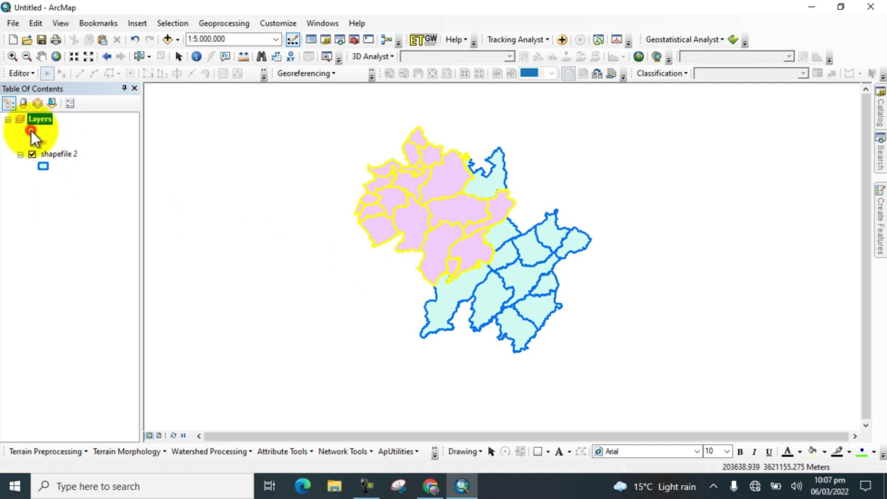
click(31, 131)
click(31, 130)
click(32, 131)
click(31, 130)
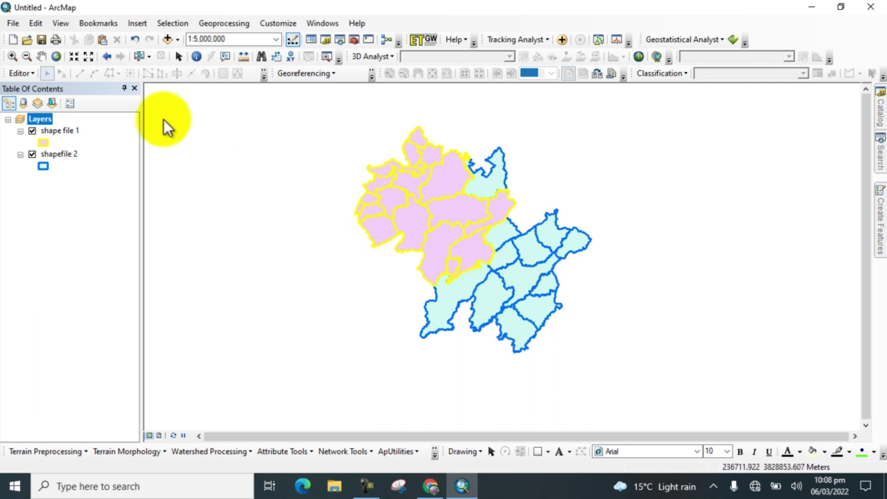
Step: Change the data frame's coordinate system from WGS_1984_UTM_Zone_42N to GCS WGS 1984
right_click(42, 119)
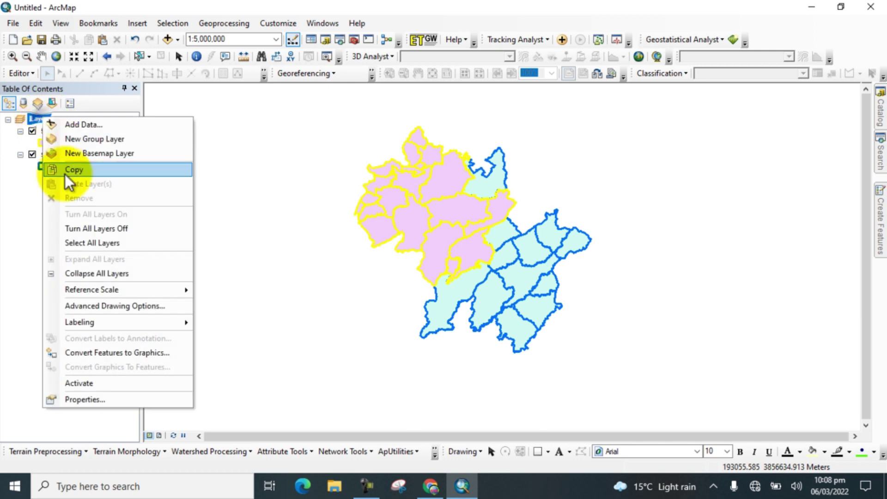
click(92, 402)
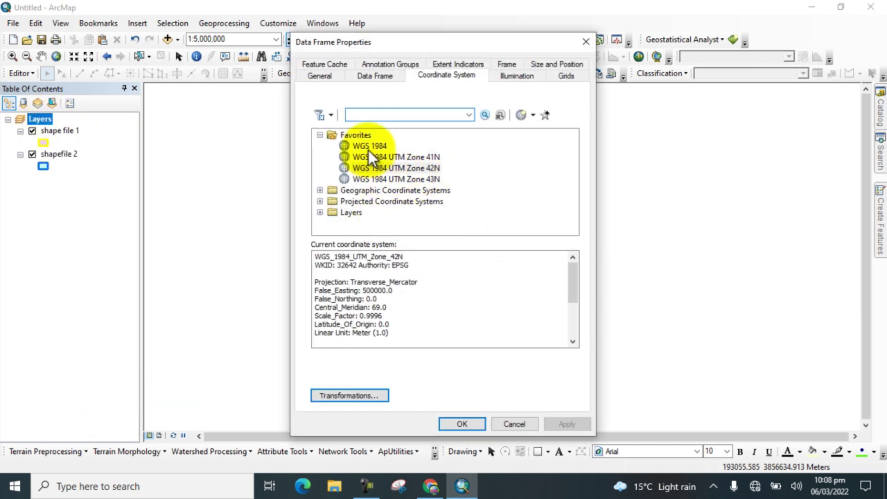
click(368, 148)
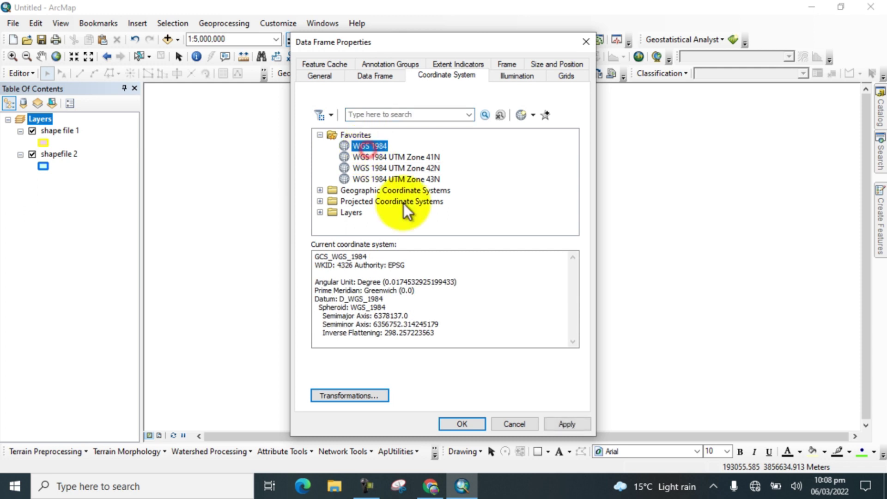
click(462, 424)
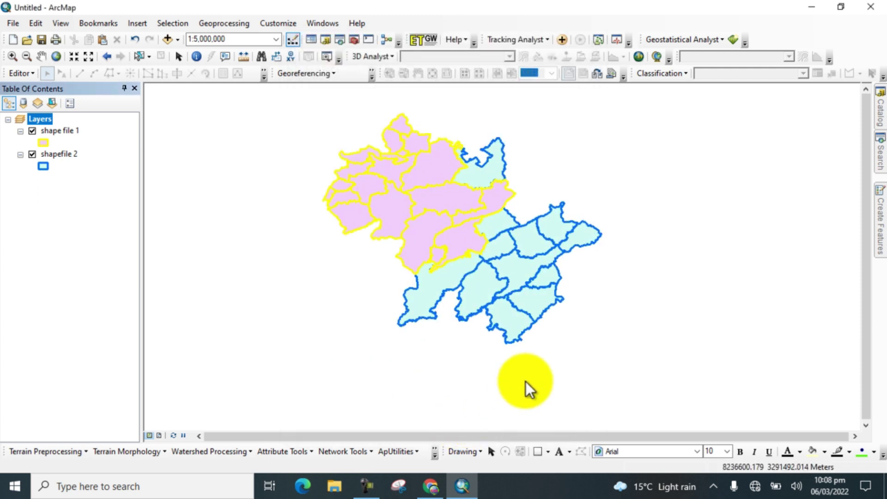
Step: Open ArcToolbox and expand Analysis Tools > Overlay to show Intersect, Spatial Join and Union
click(123, 86)
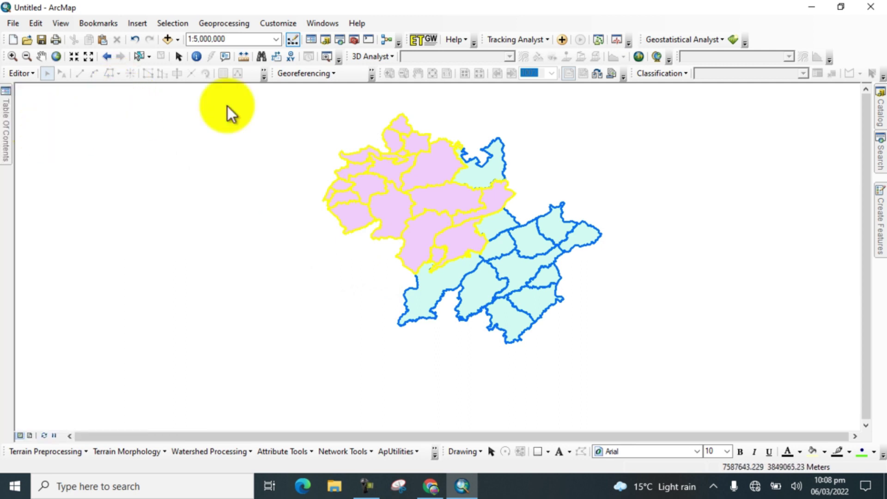
click(355, 39)
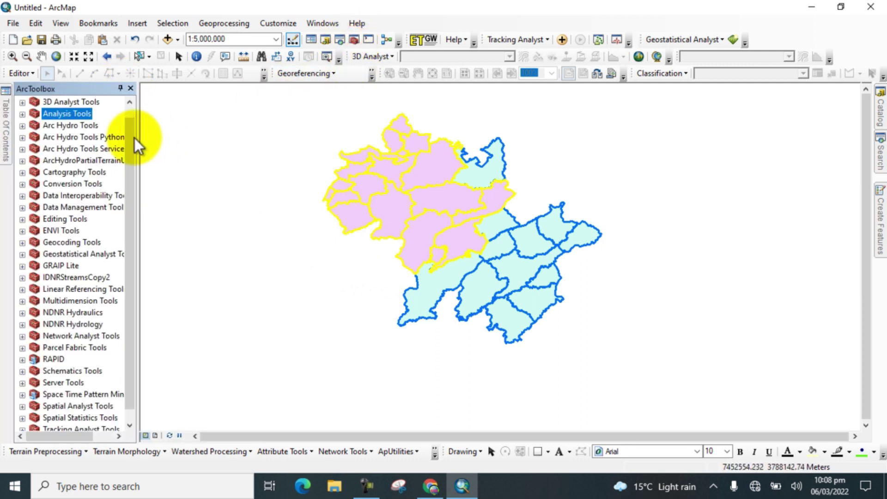
click(22, 114)
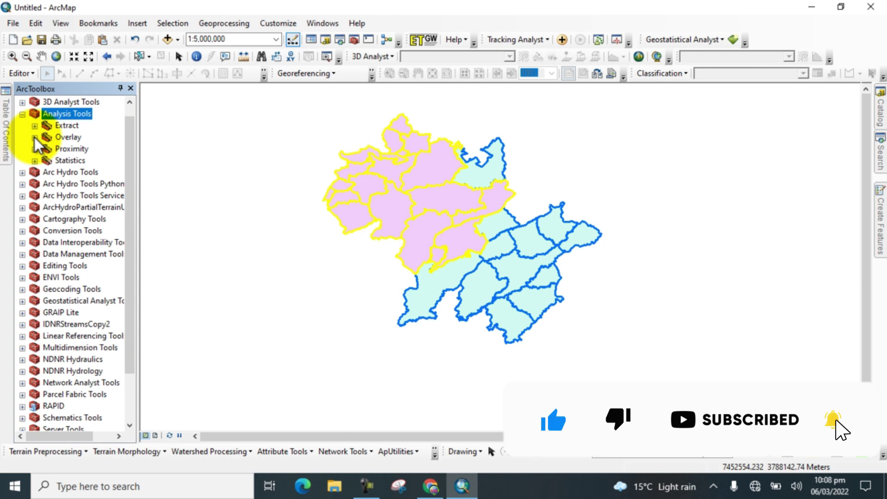
click(35, 138)
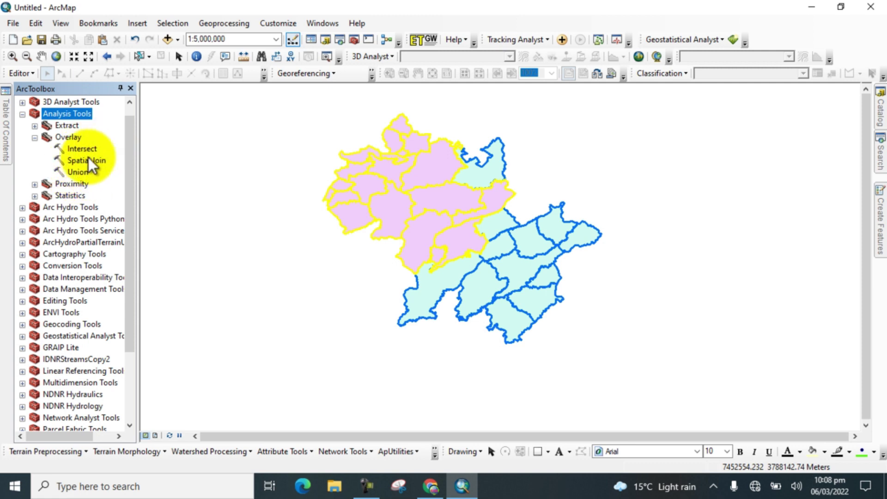
click(214, 22)
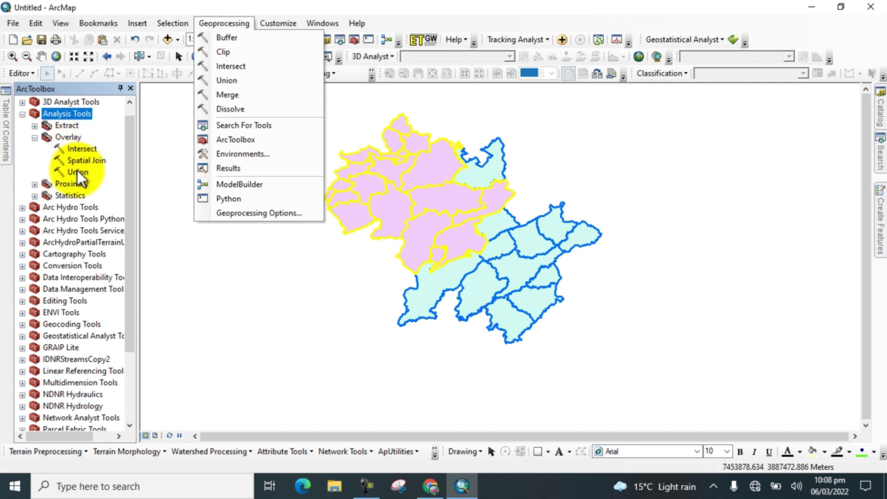
Step: Open Union with inputs shape file 1 and shapefile 2, keeping default output Export_Output_Union2
double_click(78, 172)
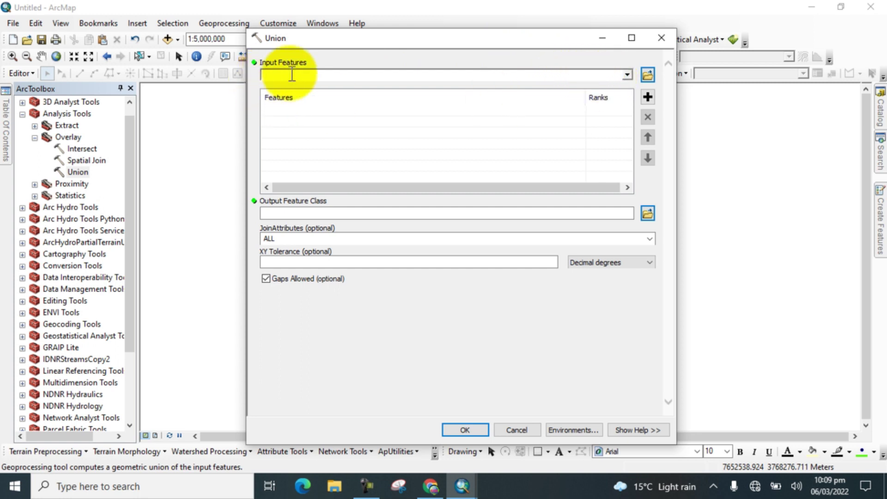
click(627, 76)
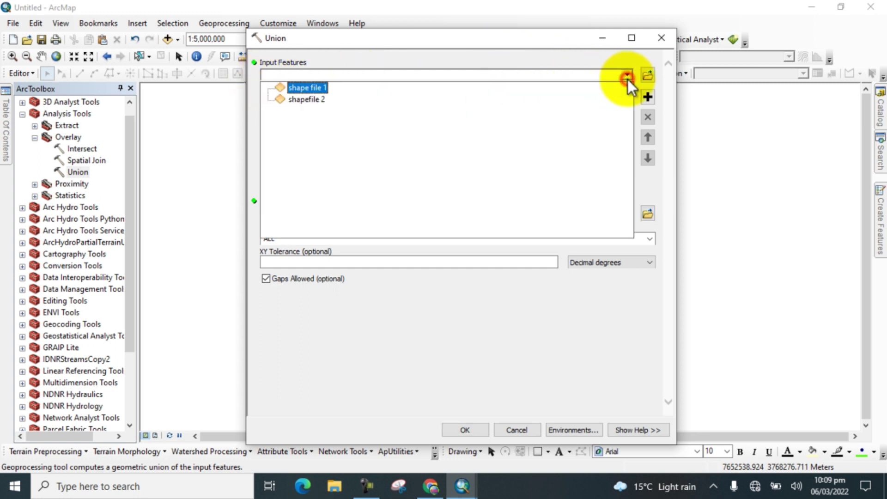
click(306, 90)
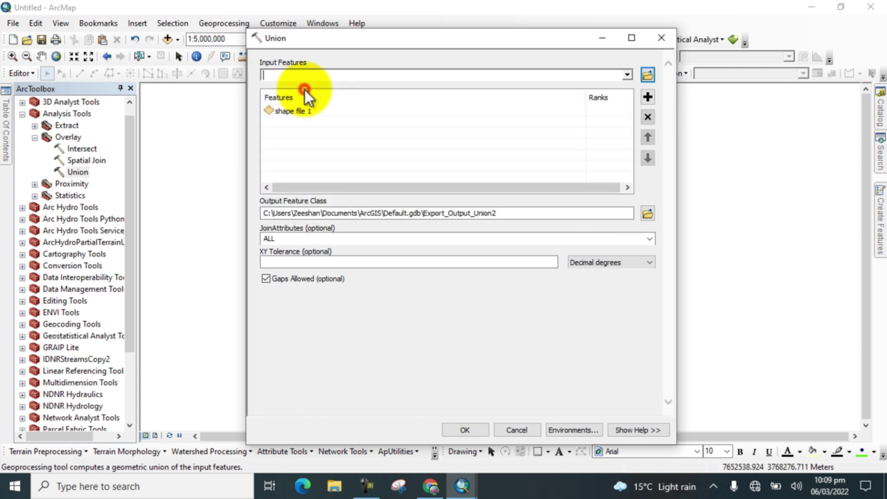
click(627, 75)
click(299, 99)
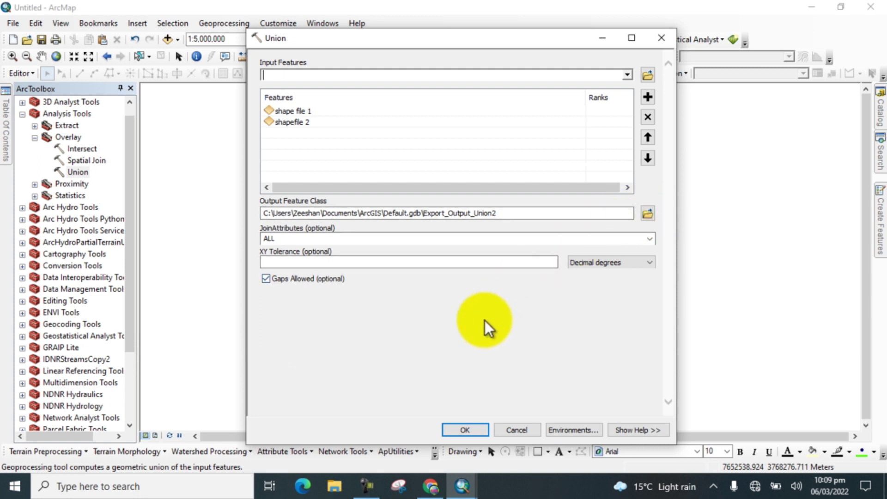
Step: Run the Union, adding Export_Output_Union2 to the map, and reopen the layer list
click(466, 426)
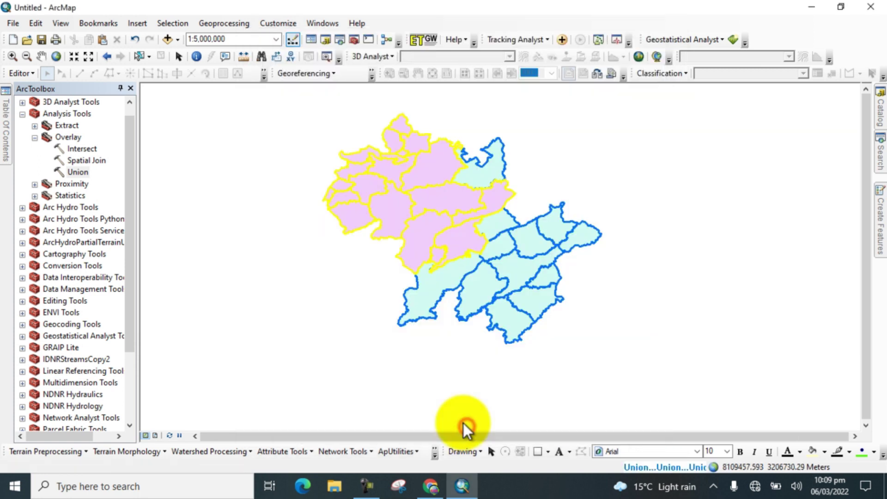
click(121, 86)
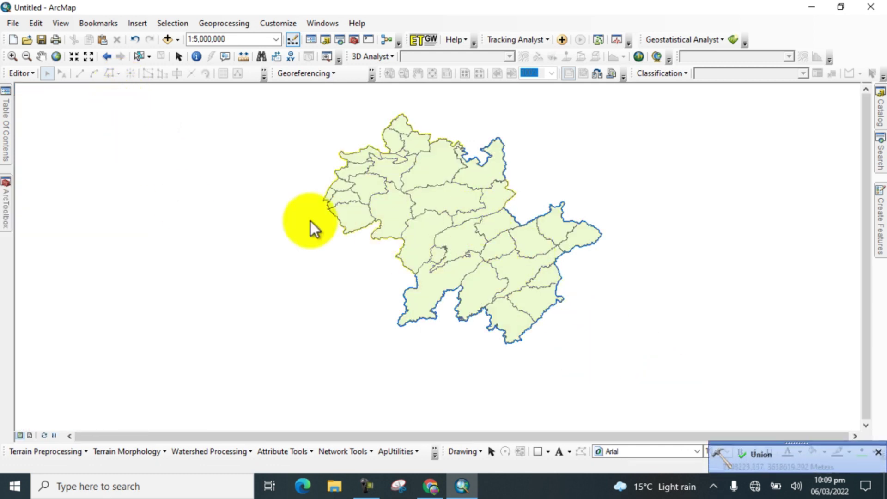
click(7, 127)
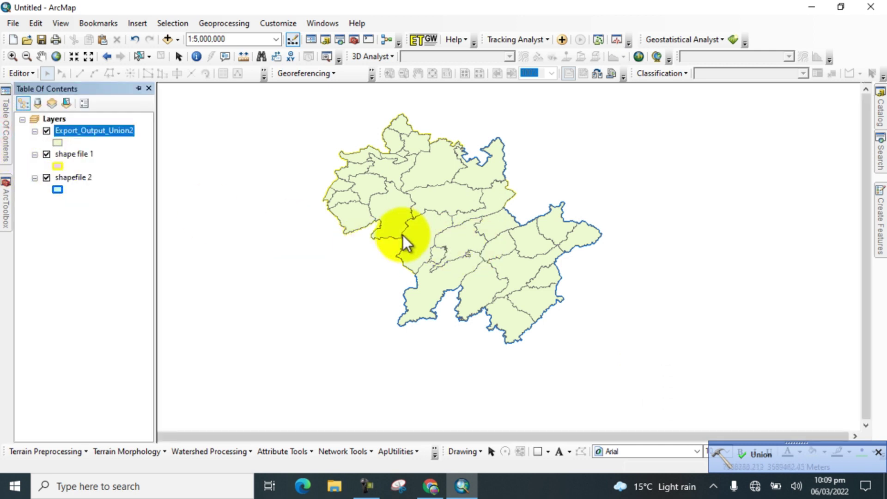
Step: Compare Export_Output_Union2 against both shapefiles, leaving the union layer switched off
click(47, 131)
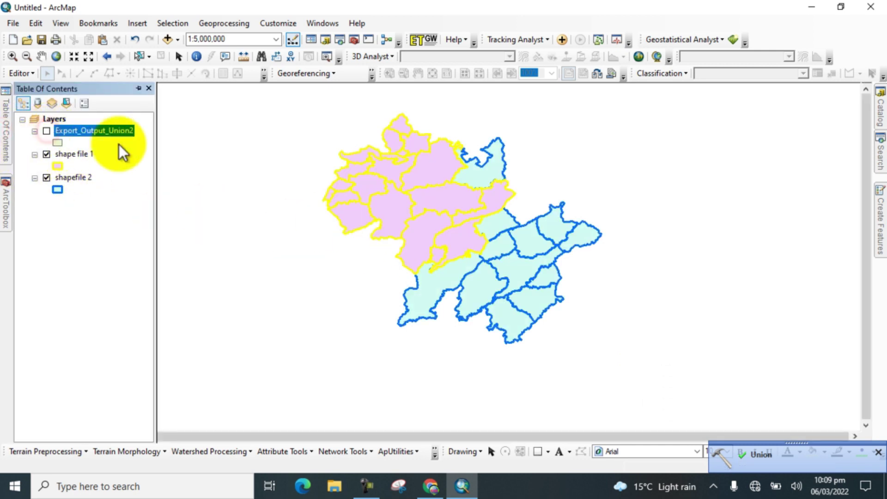
click(47, 154)
click(46, 178)
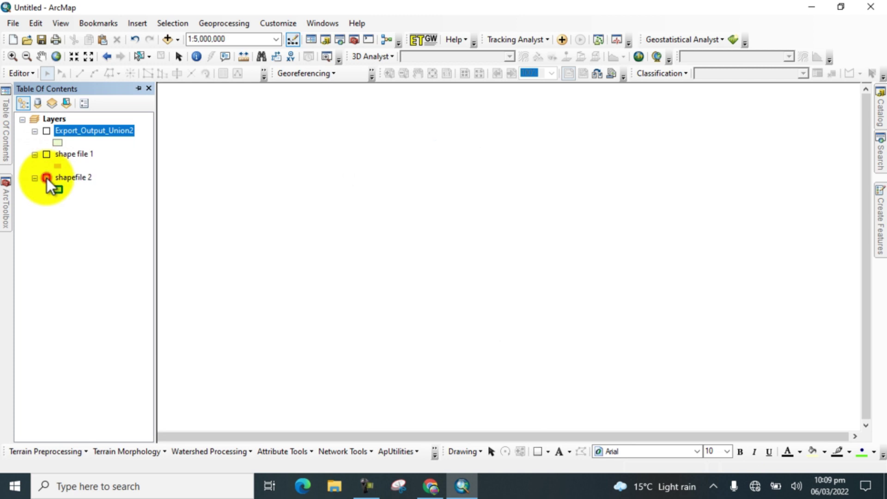
click(46, 131)
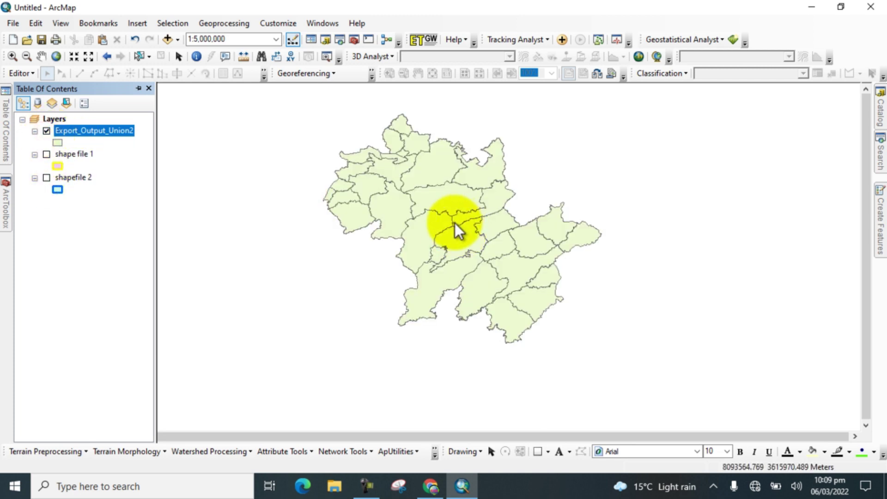
click(47, 154)
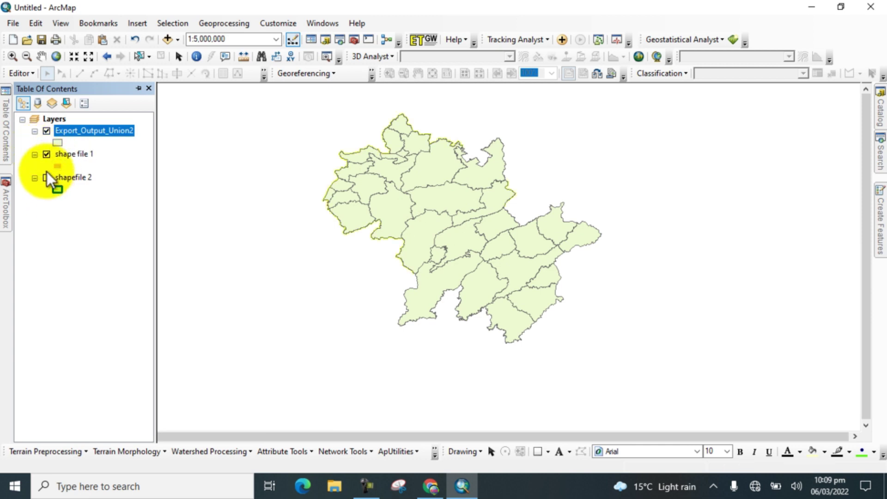
click(46, 178)
click(45, 131)
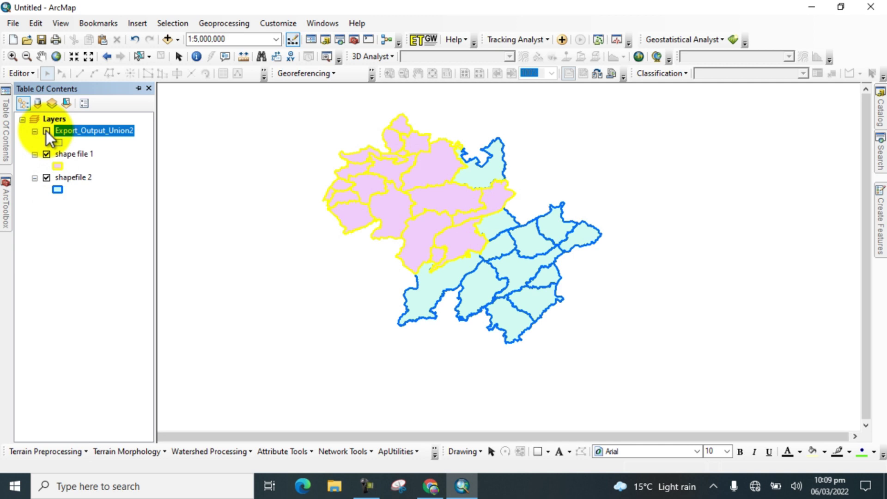
click(46, 131)
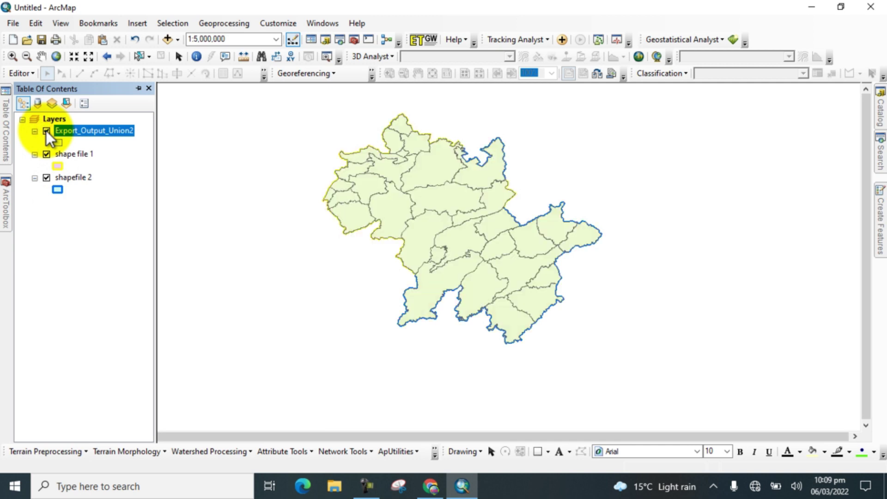
click(46, 130)
click(46, 131)
click(46, 130)
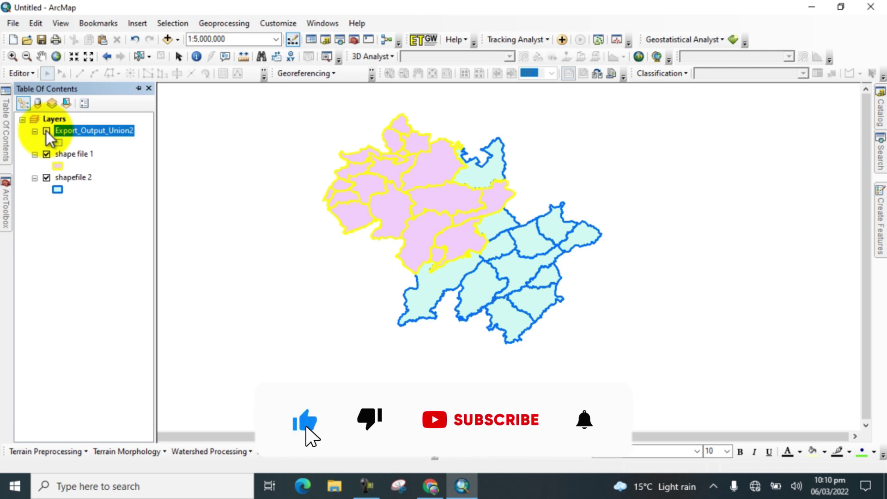
Step: Run Intersect from the Geoprocessing menu on shape file 1 and shapefile 2 with default output
click(6, 187)
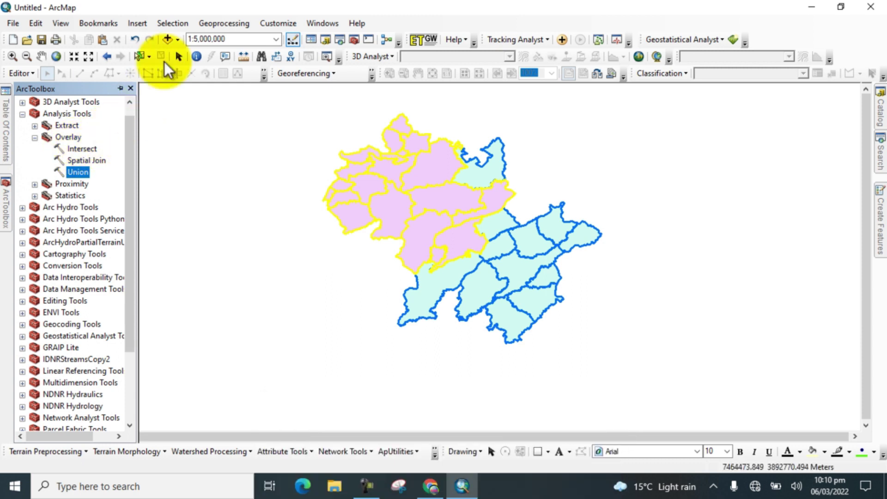
click(227, 23)
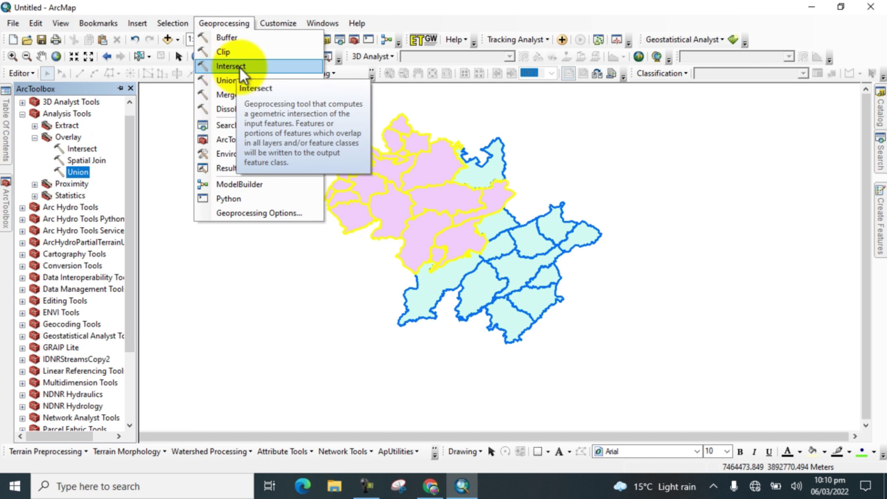
click(83, 150)
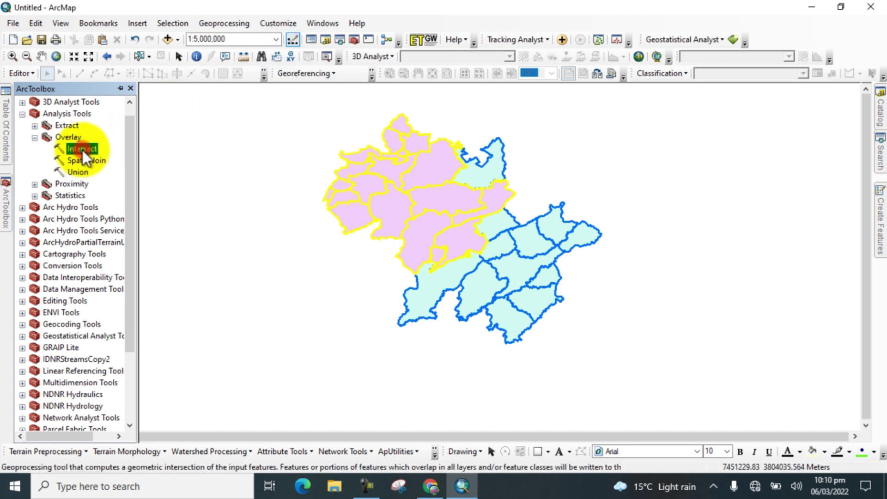
double_click(82, 150)
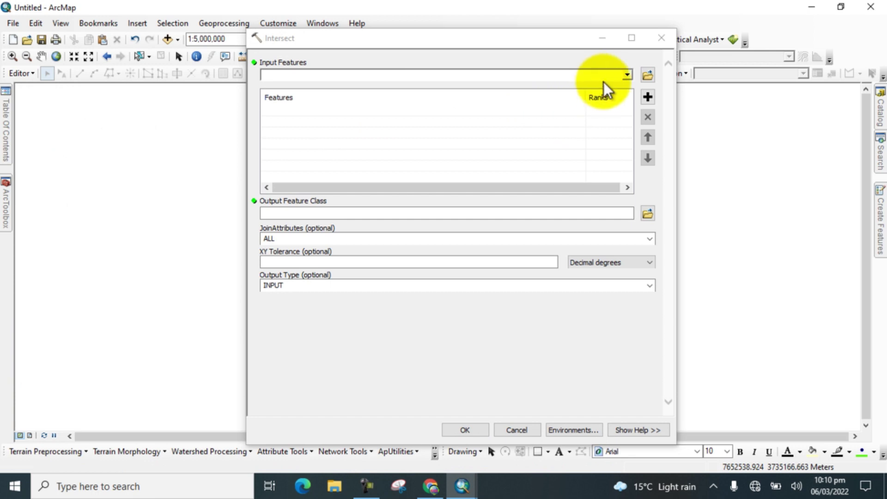
click(627, 75)
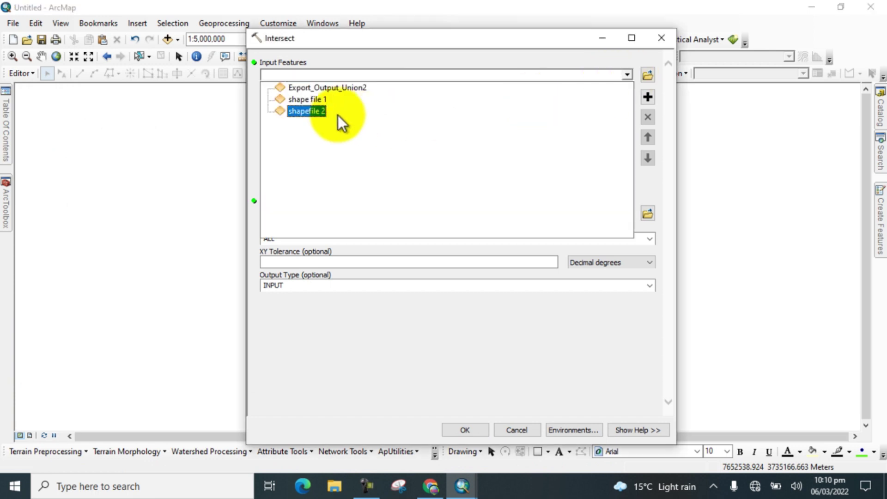
click(308, 100)
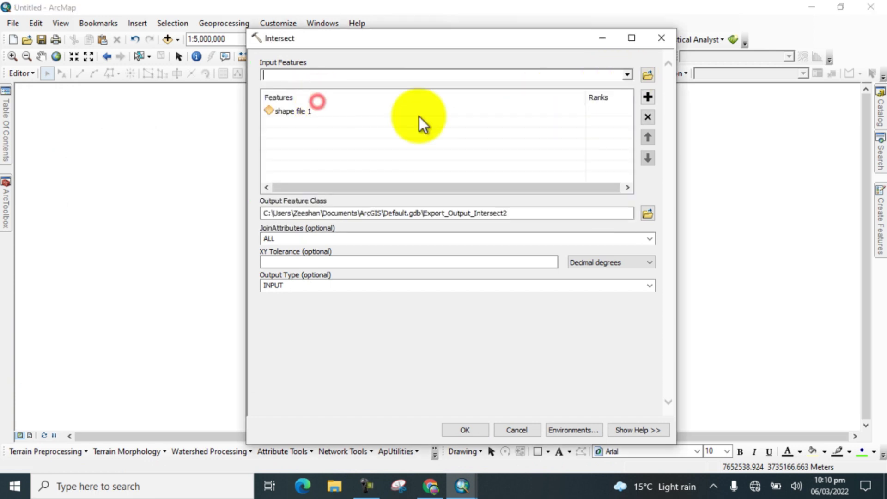
click(627, 75)
click(299, 112)
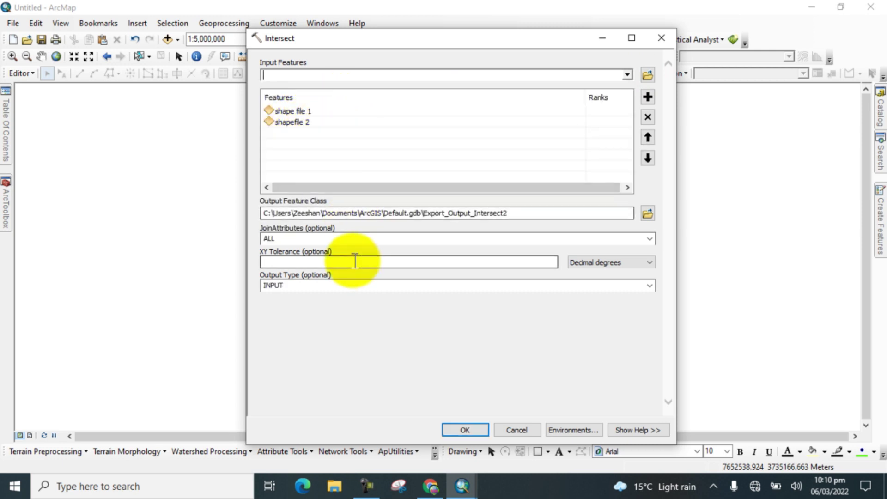
click(464, 429)
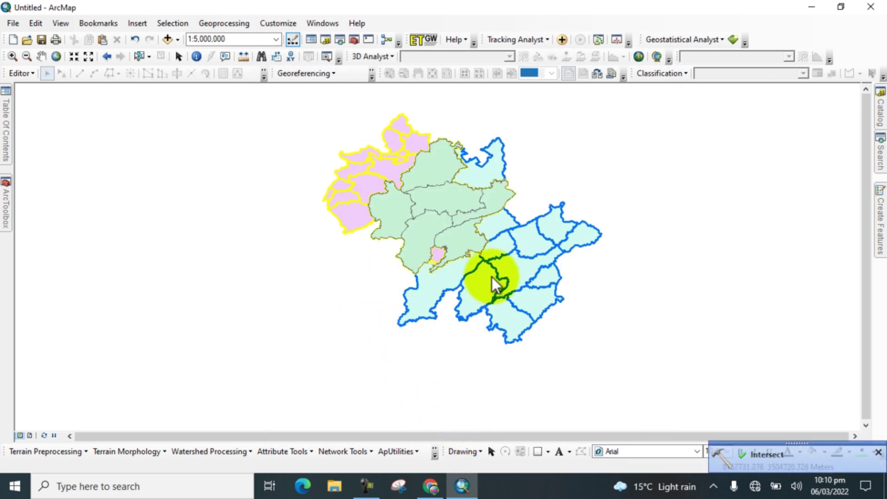
Step: Compare Export_Output_Intersect2 with the shapefiles, then switch off shape file 1 and shapefile 2
click(6, 143)
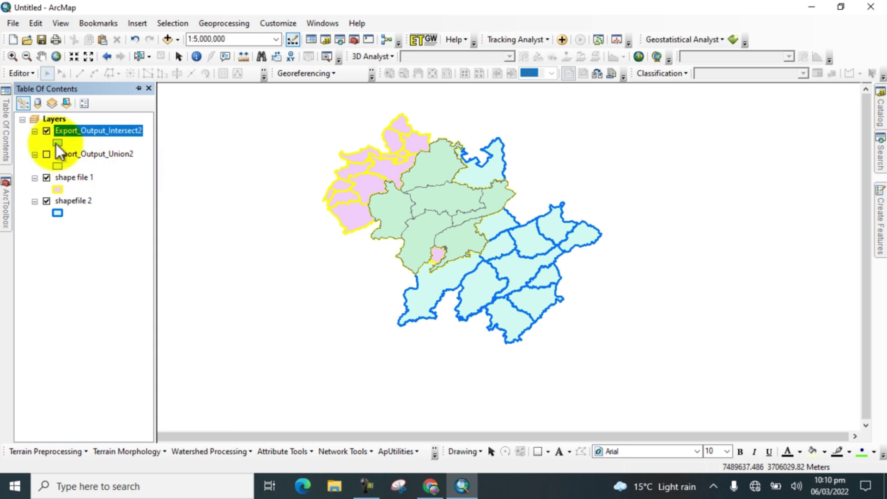
click(47, 176)
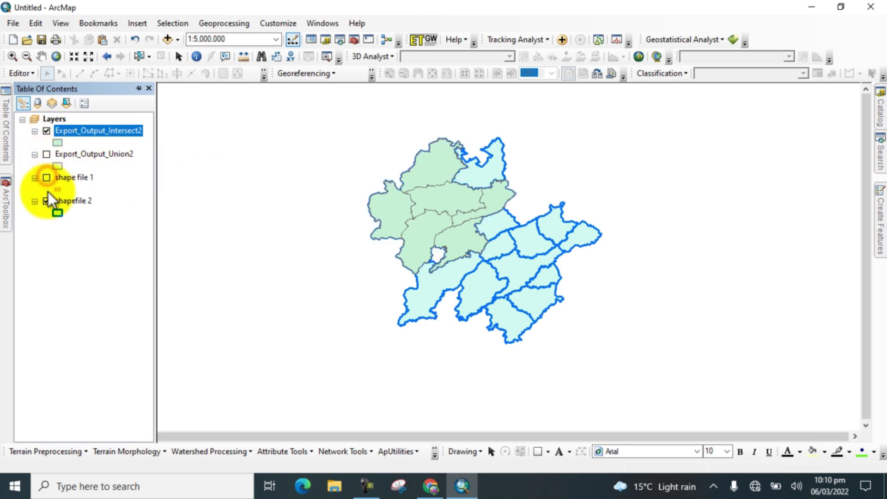
click(48, 200)
click(47, 200)
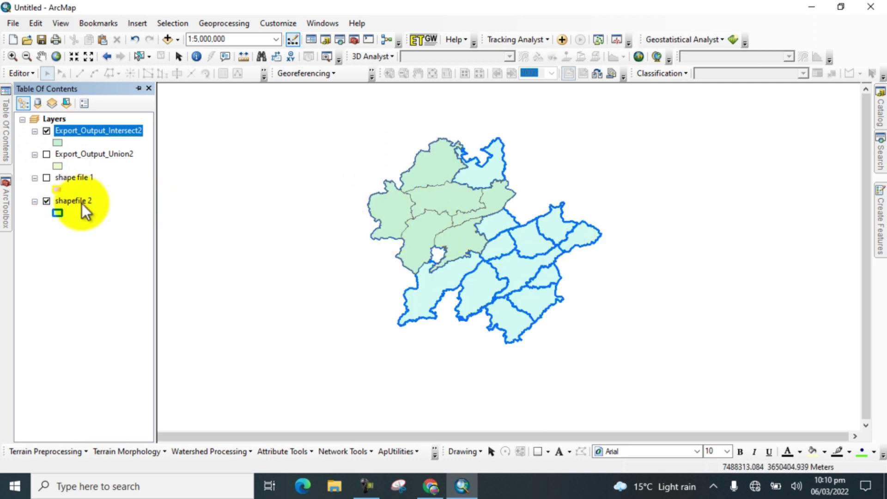
click(46, 177)
click(46, 131)
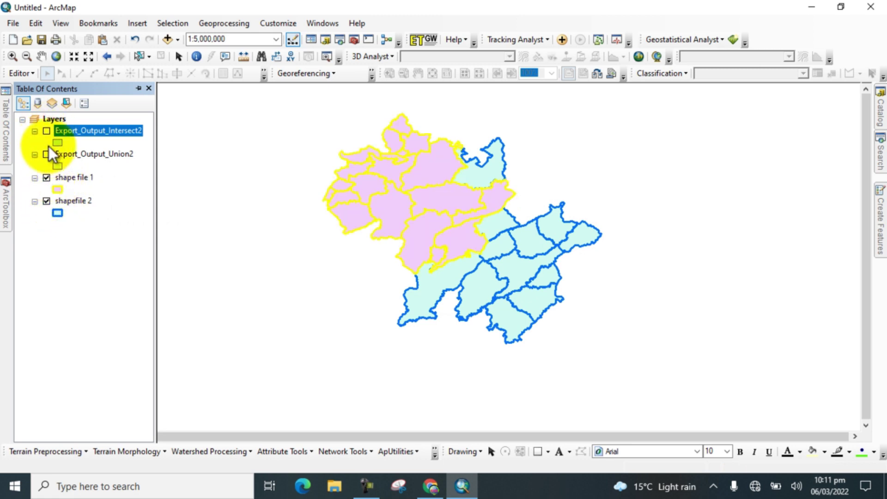
click(46, 131)
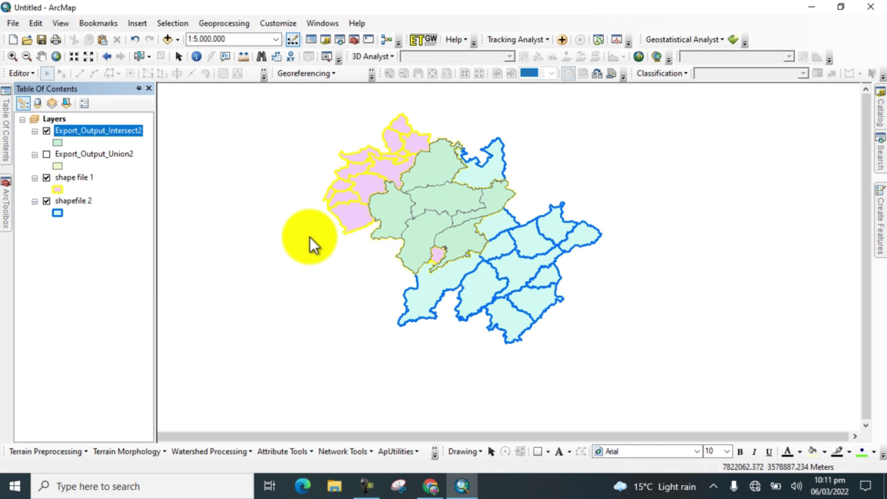
click(47, 178)
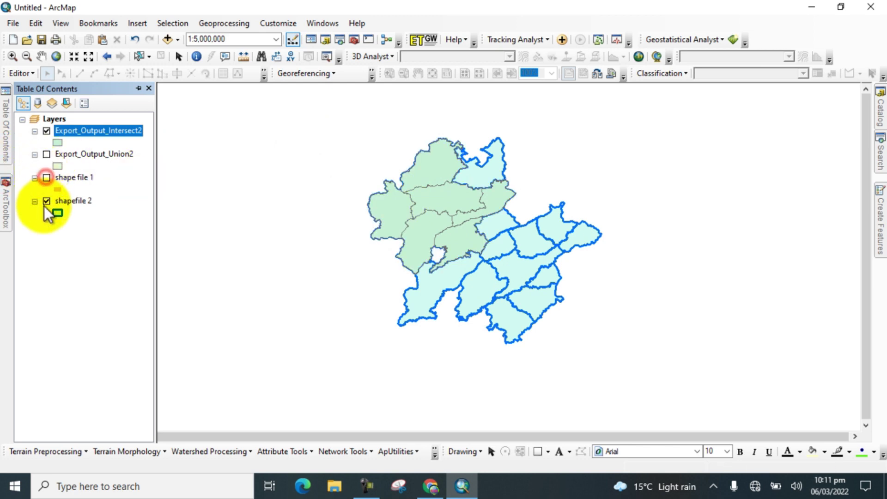
click(47, 201)
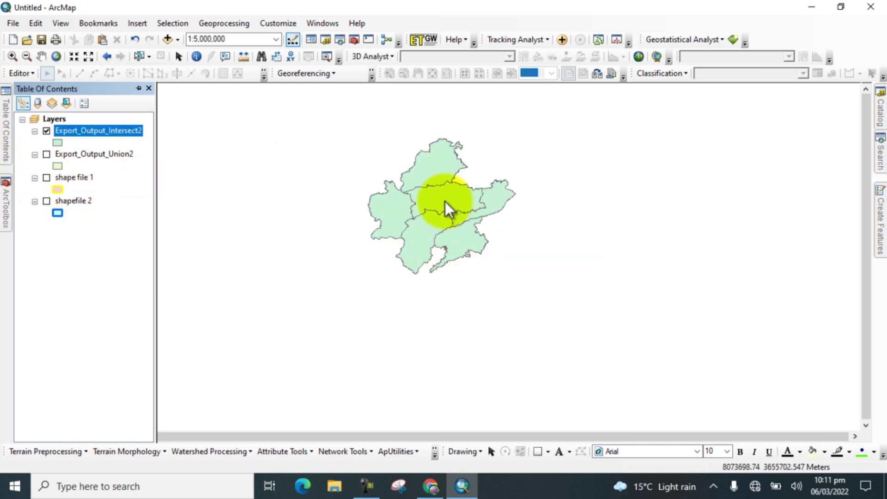